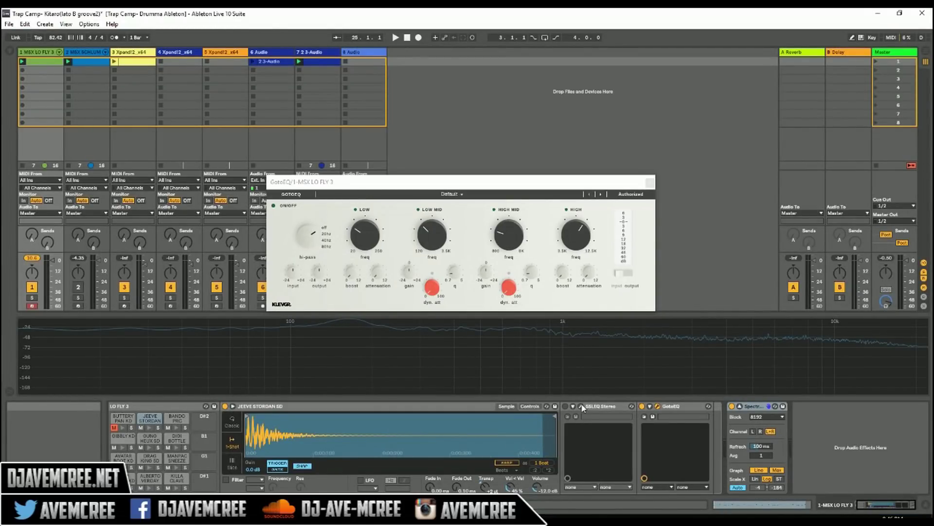
- Bring up the SSL G-EQ window, then close it so only the GotoEQ window stays open
left_click(580, 406)
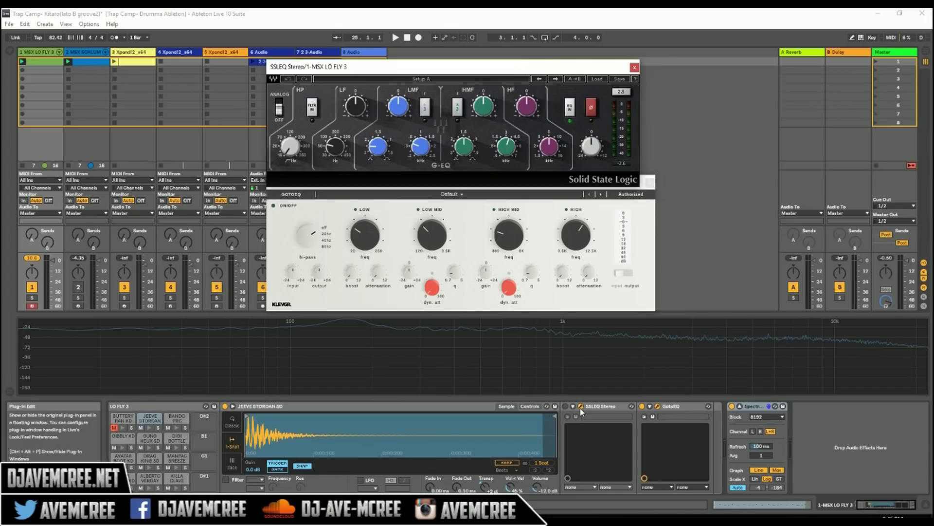
left_click(581, 408)
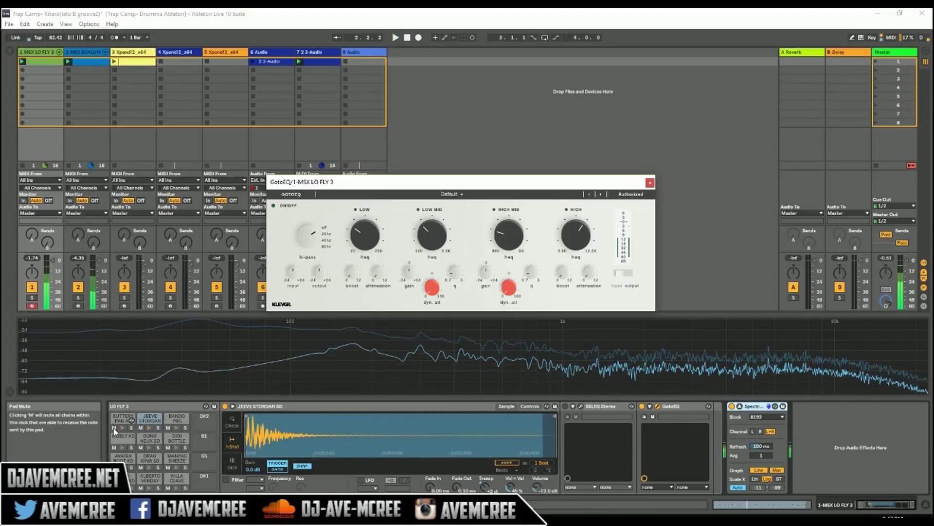
- Hide the floating GotoEQ window, reselect track 1 and start the drum loop playing
key("ctrl+alt+p")
key("Right")
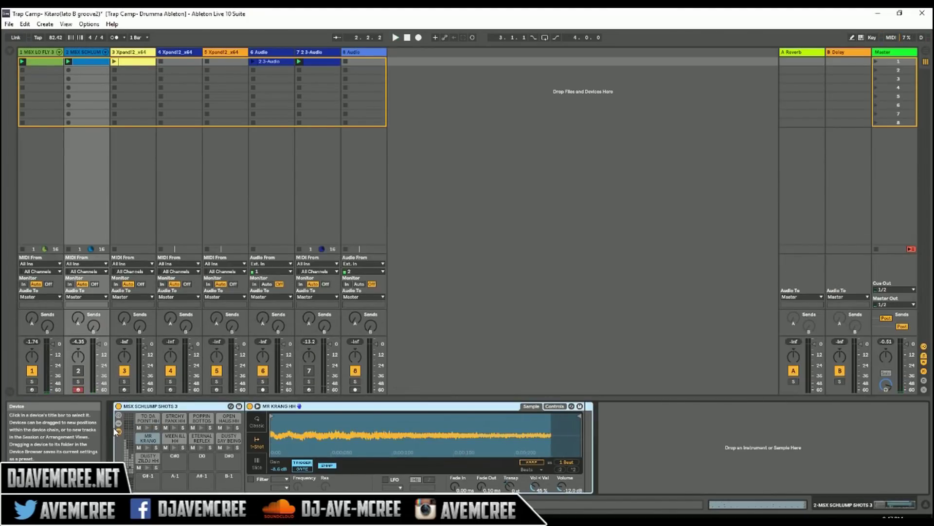
key("Left")
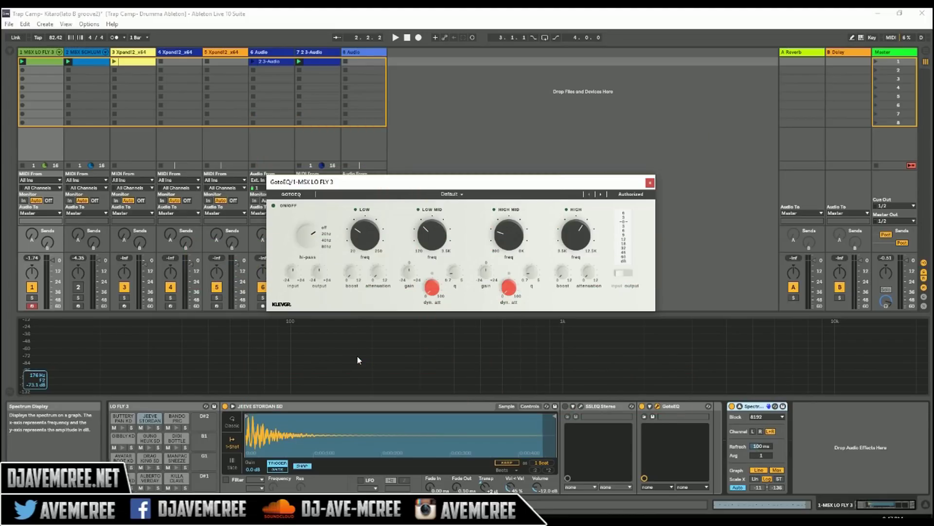
key("space")
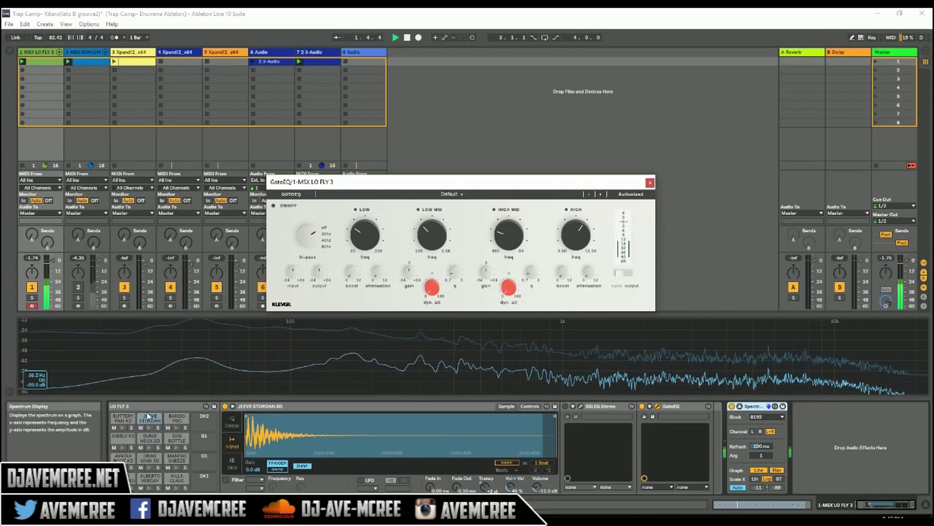
- Mute the first drum pad and extend the Spectrum's decibel range downward
left_click(114, 428)
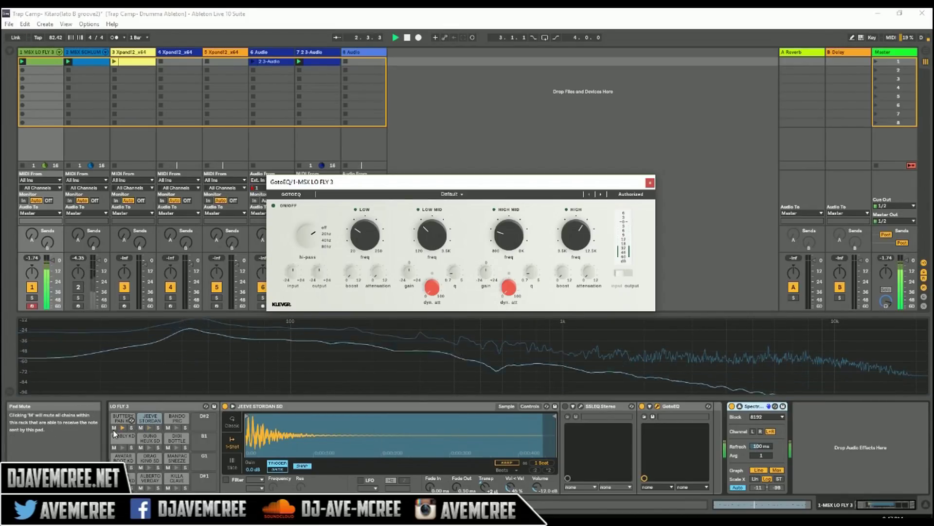
mouse_move(146, 377)
left_mouse_down()
mouse_move(151, 391)
mouse_move(148, 375)
left_mouse_up()
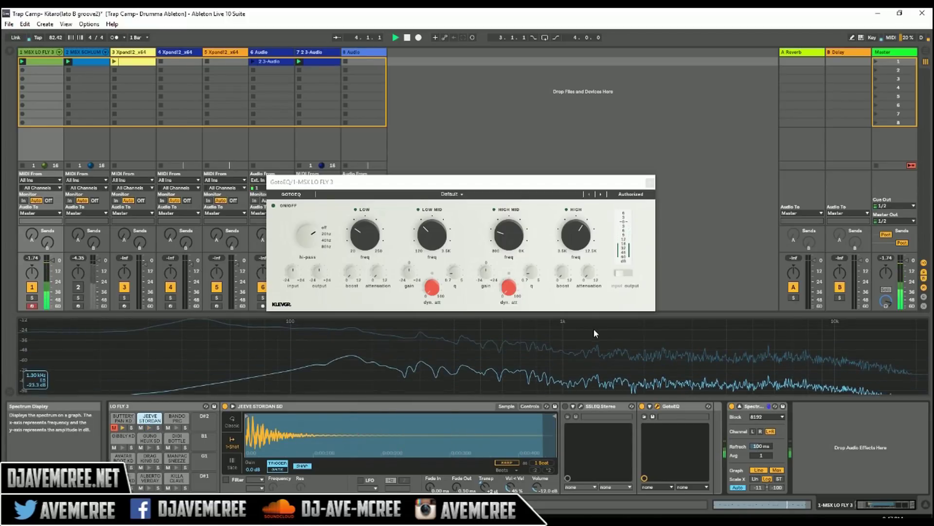
left_click_drag(649, 357, 529, 360)
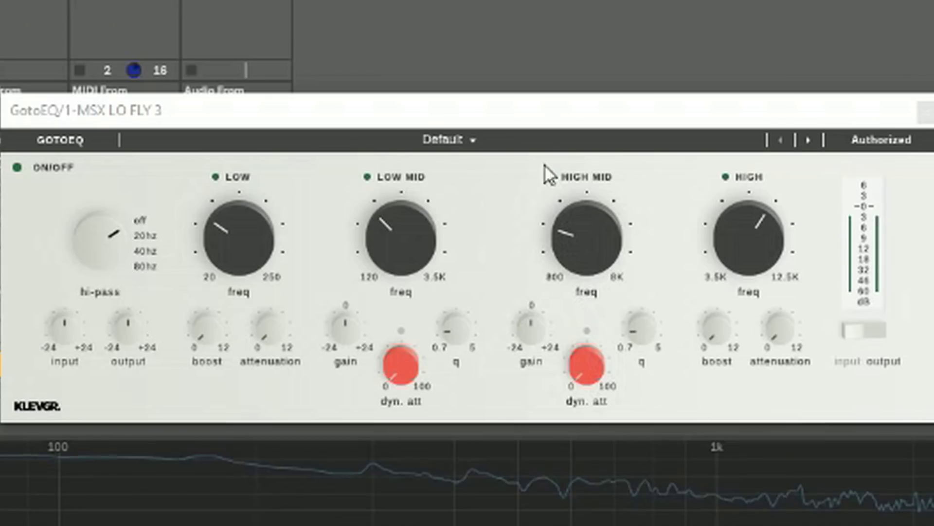
- Audition GotoEQ's DRUMS presets Kick, Snare, Toms, Overhead and Mid Fest, then load MASTER Default
left_click(477, 141)
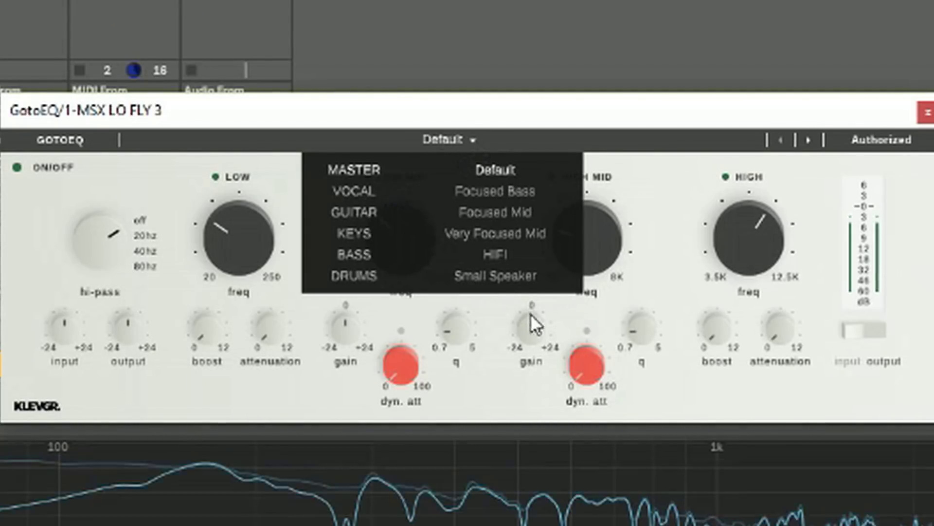
left_click(374, 274)
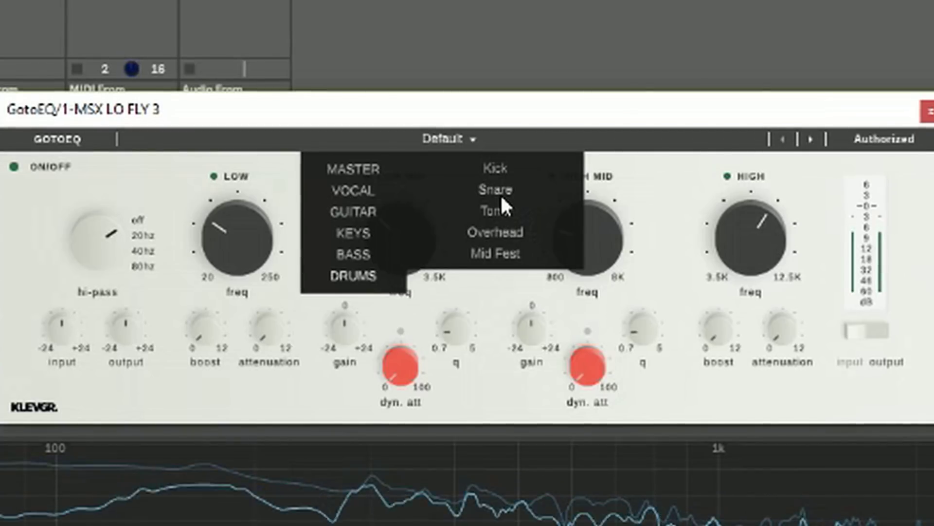
left_click(501, 165)
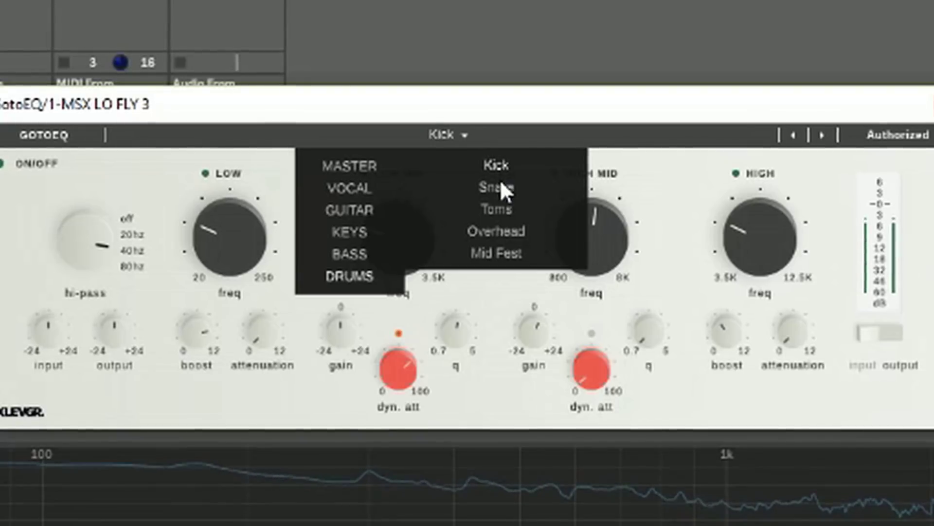
left_click(501, 182)
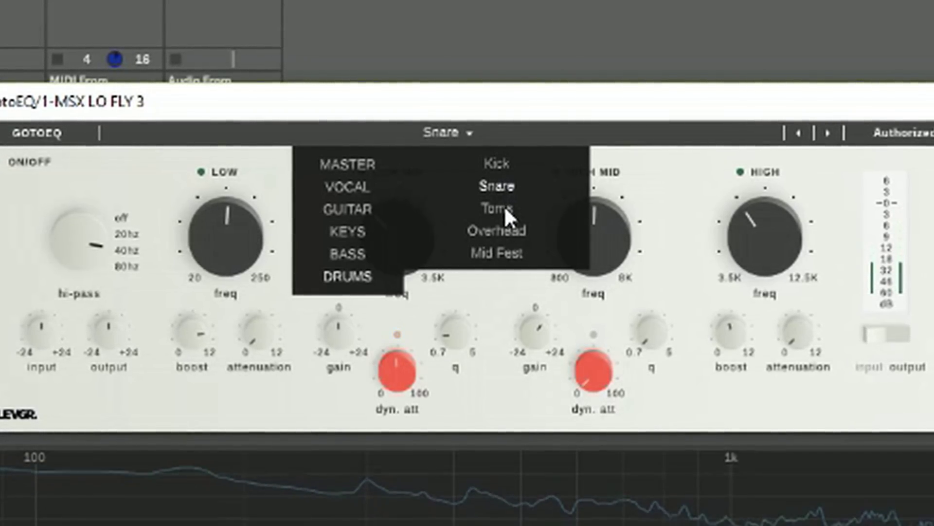
left_click(505, 208)
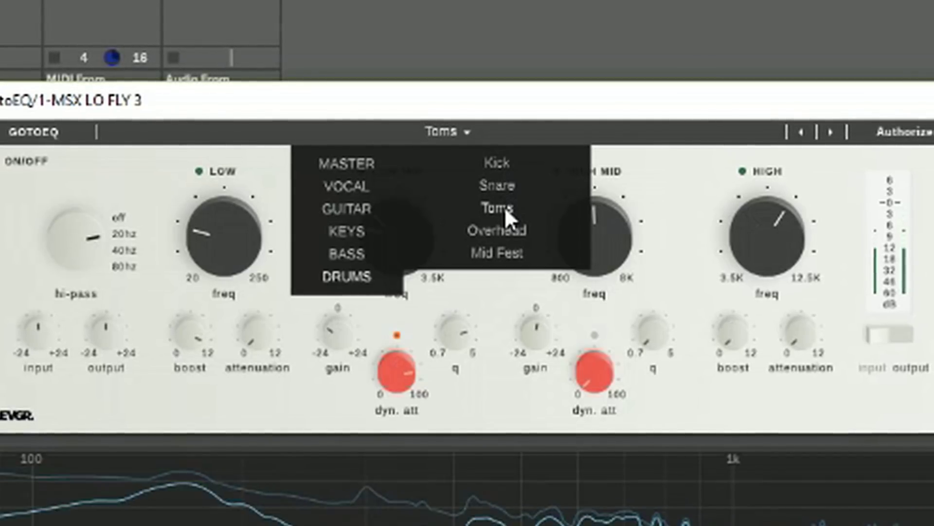
left_click(503, 227)
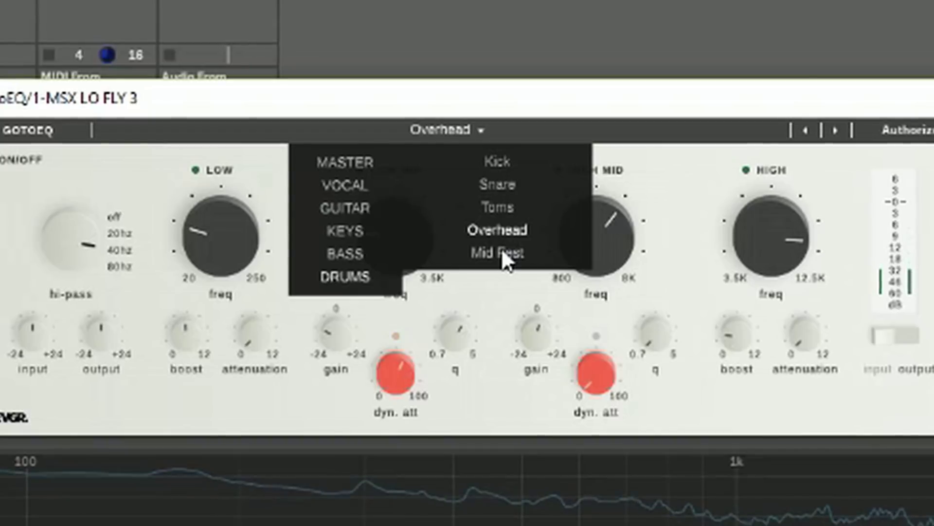
left_click(502, 248)
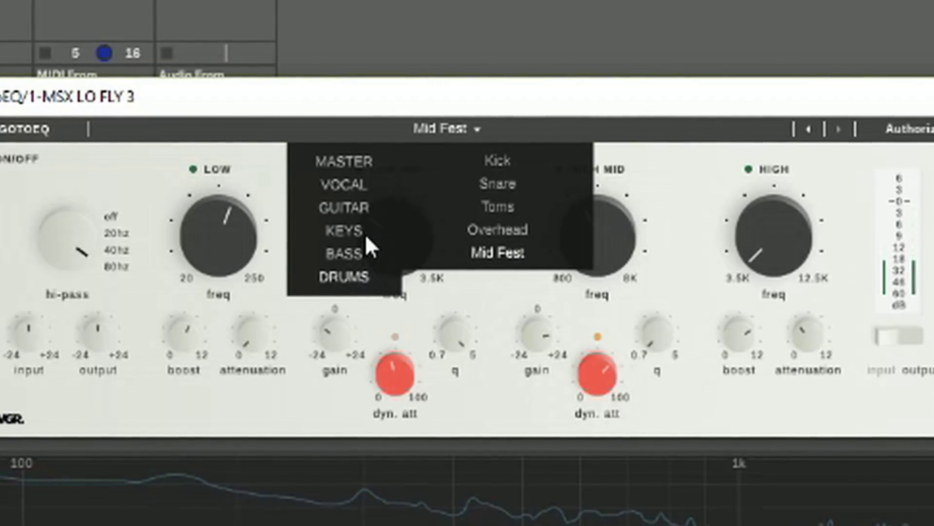
left_click(363, 158)
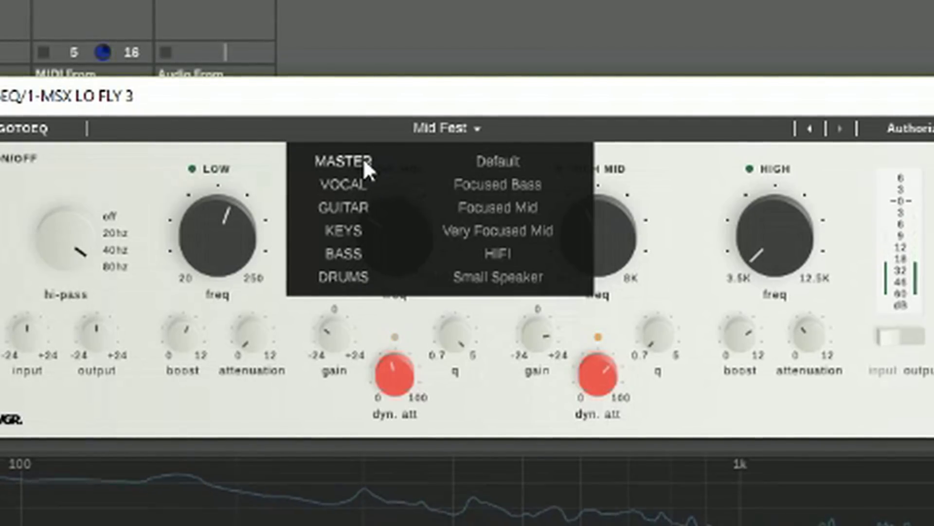
left_click(489, 162)
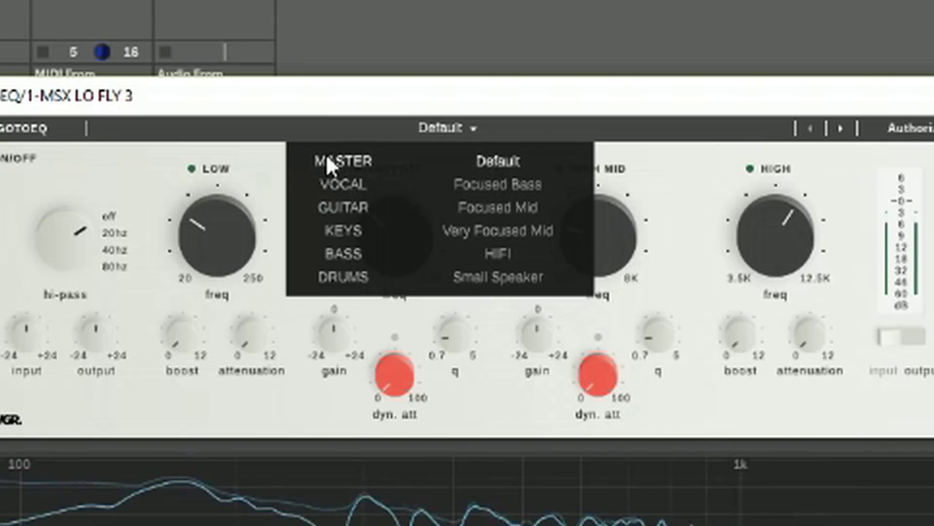
- Dismiss GotoEQ's preset menu, keeping the Default preset loaded during playback
left_click(156, 158)
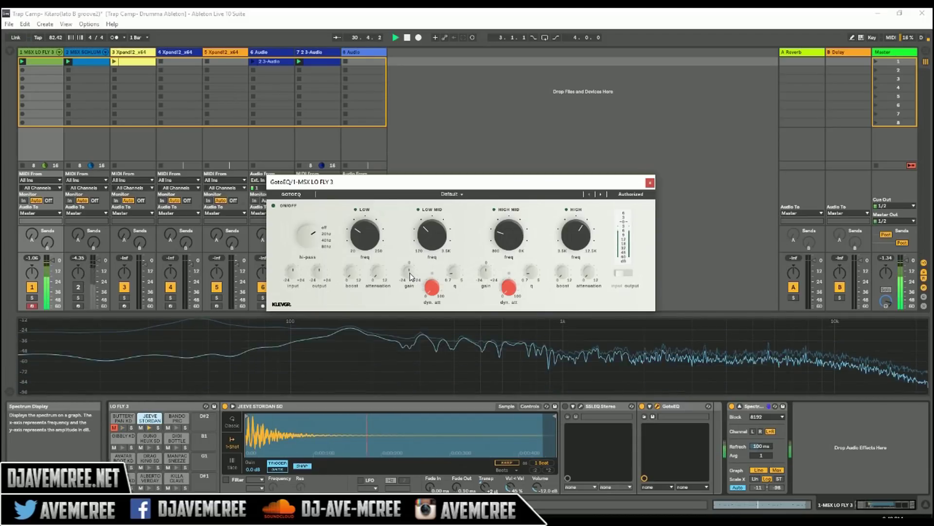
- Raise GotoEQ's low-mid gain and sweep its frequency up to about 2843 Hz, then down to 608 Hz
left_click_drag(409, 269, 409, 249)
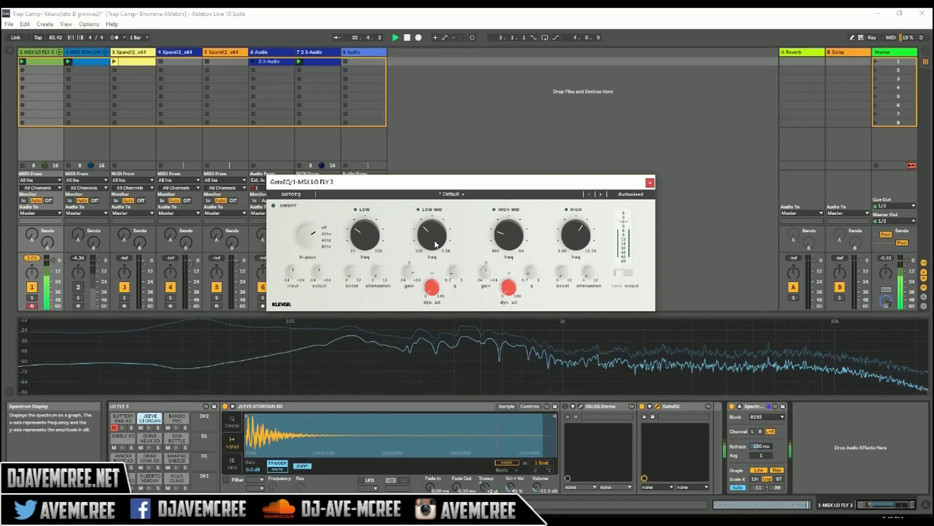
left_click_drag(435, 245, 432, 225)
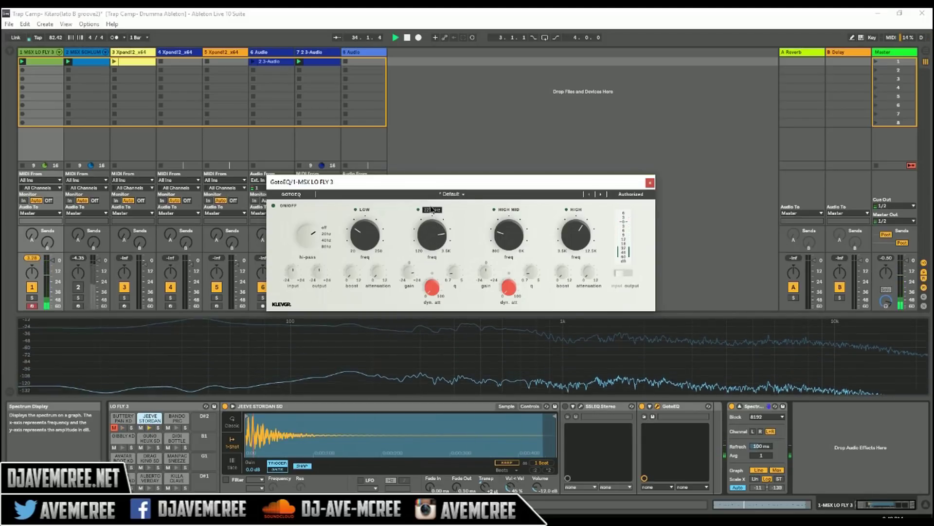
left_click_drag(432, 209, 431, 197)
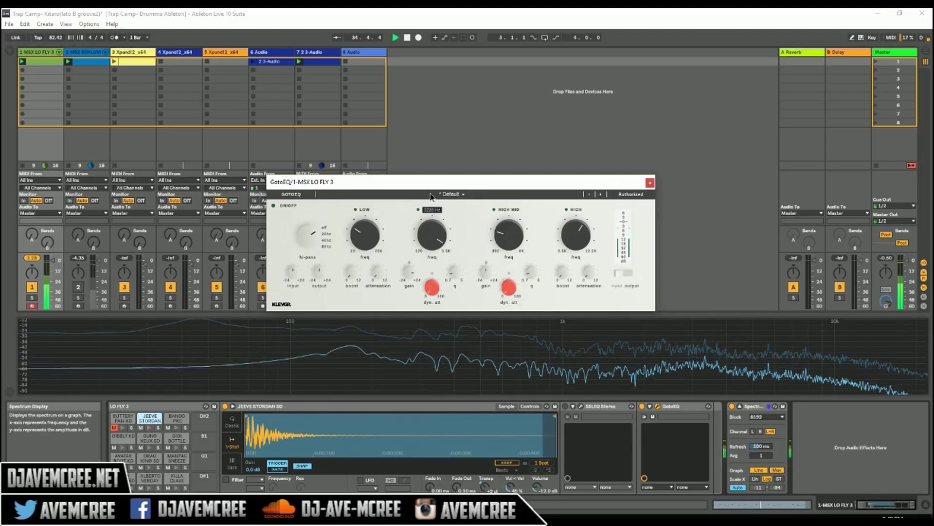
left_click_drag(431, 196, 437, 257)
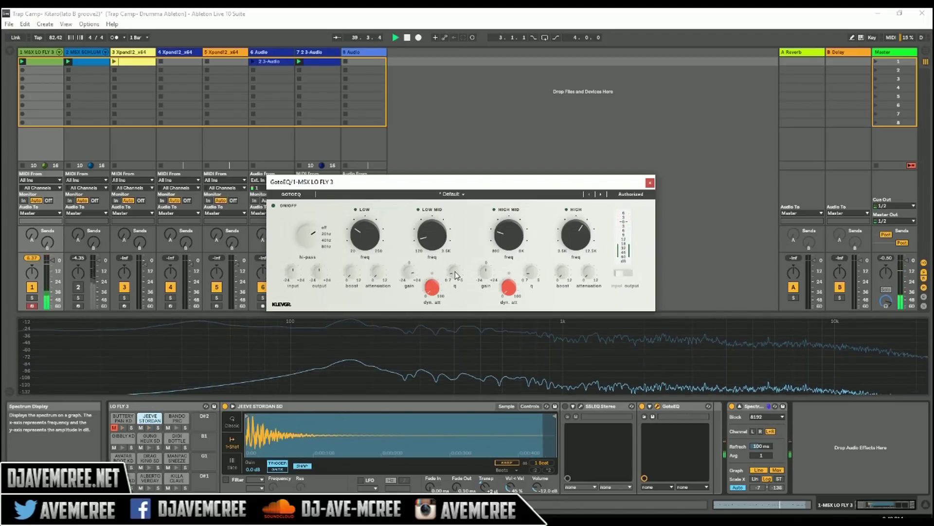
- Boost GotoEQ's low-mid gain to about +12 dB and set its q to 2.380
mouse_move(455, 273)
left_click_drag(457, 273, 457, 231)
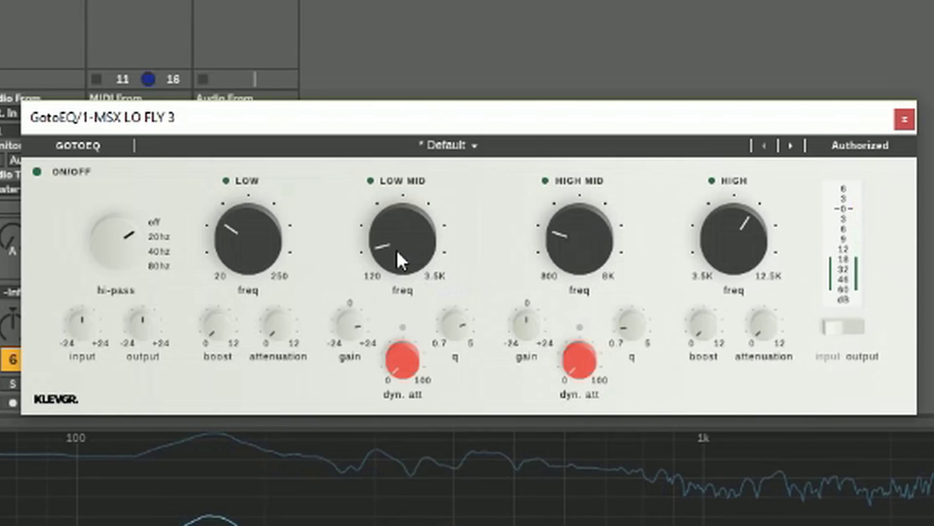
left_click_drag(371, 313, 361, 338)
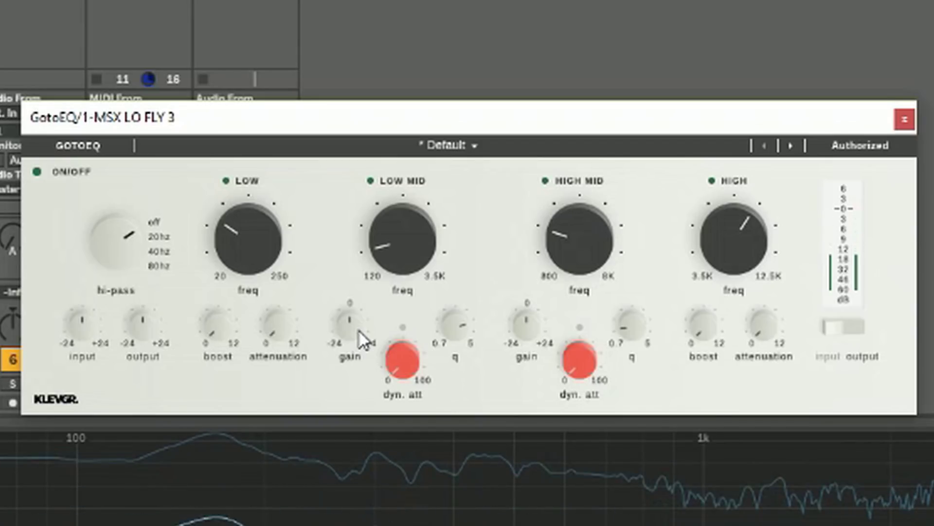
left_click_drag(359, 334, 354, 259)
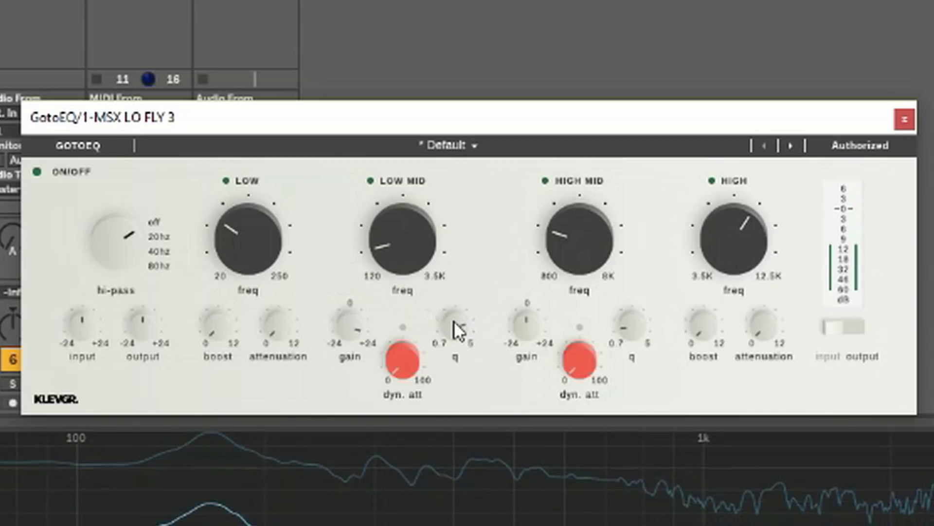
left_click_drag(453, 320, 472, 438)
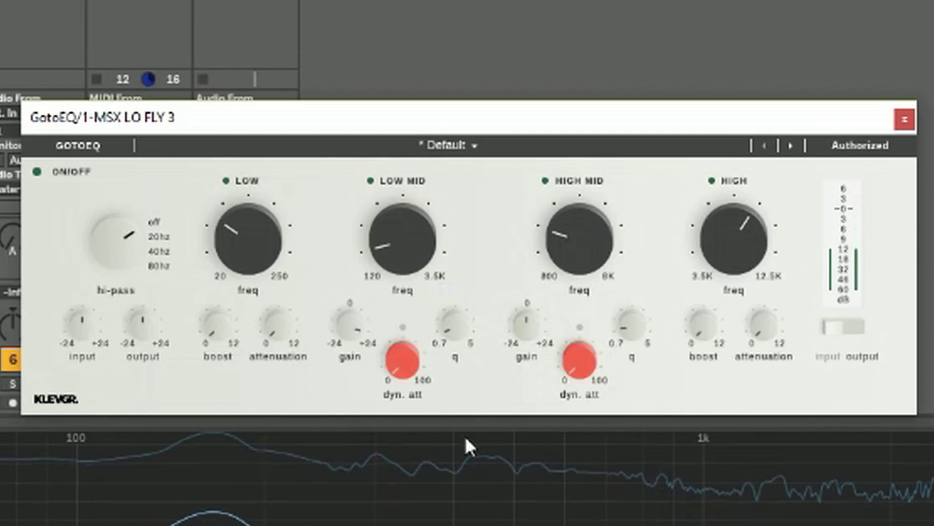
- Raise low-mid dynamic attenuation to 93% and move the low-mid frequency to about 336 Hz
left_click_drag(405, 358, 388, 316)
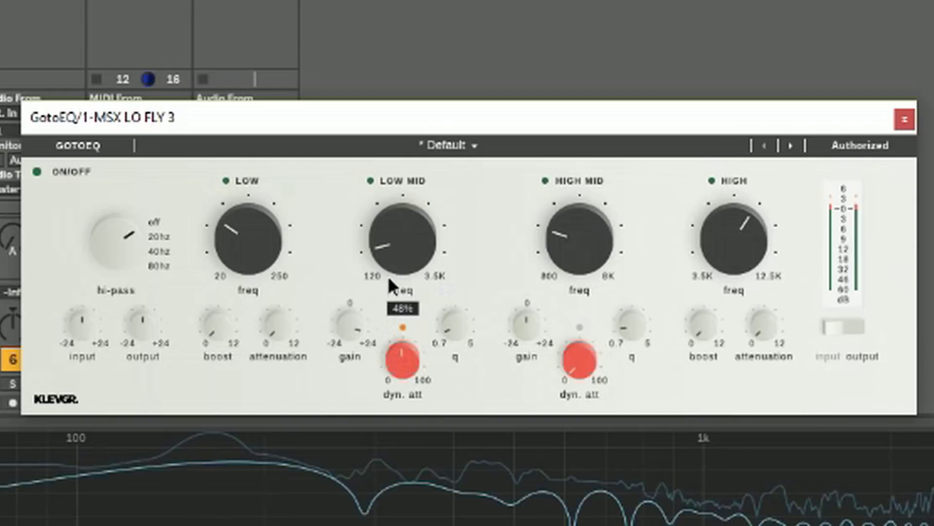
left_click_drag(389, 280, 391, 239)
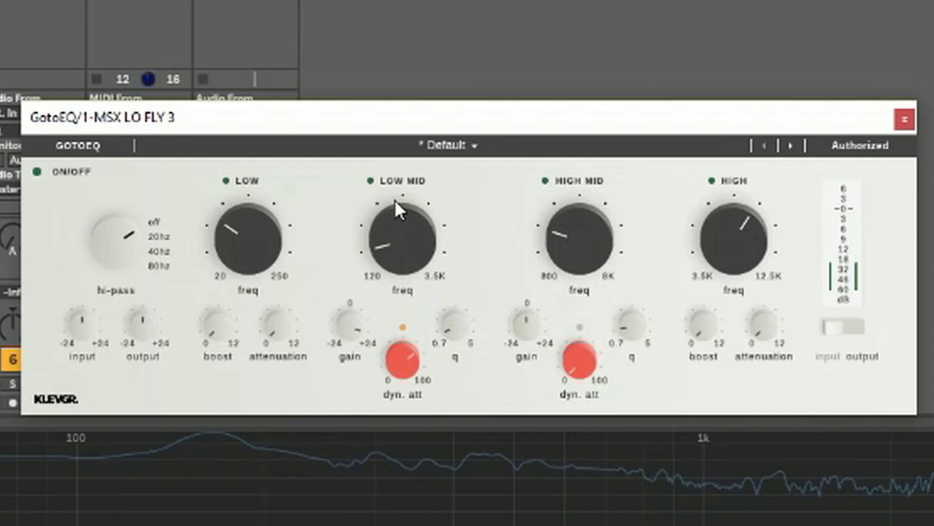
left_click_drag(392, 232, 413, 136)
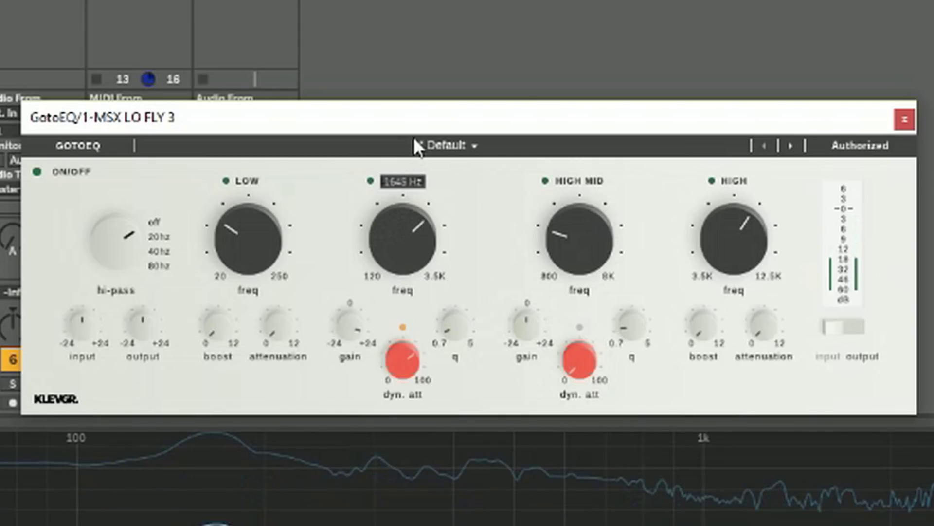
left_click_drag(399, 361, 406, 431)
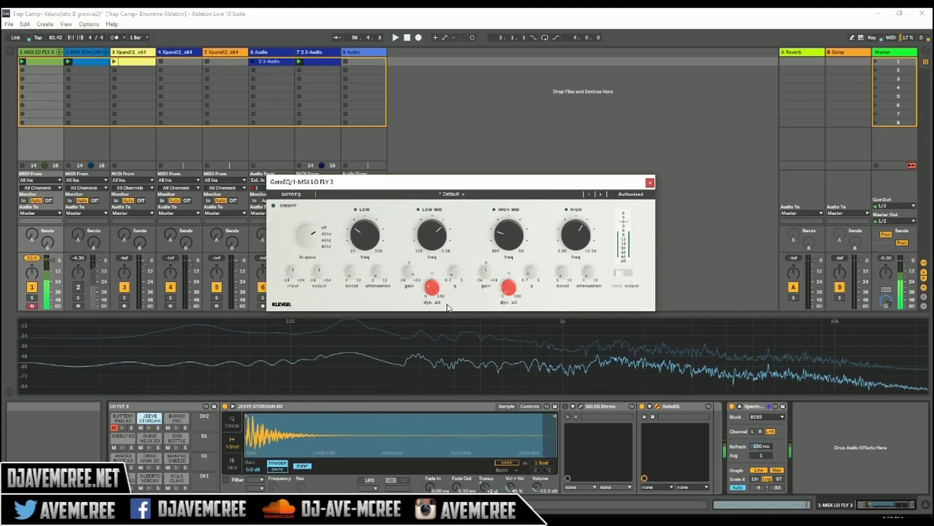
- Stop the transport, then restart the LO FLY 3 drum loop from the top
key("space")
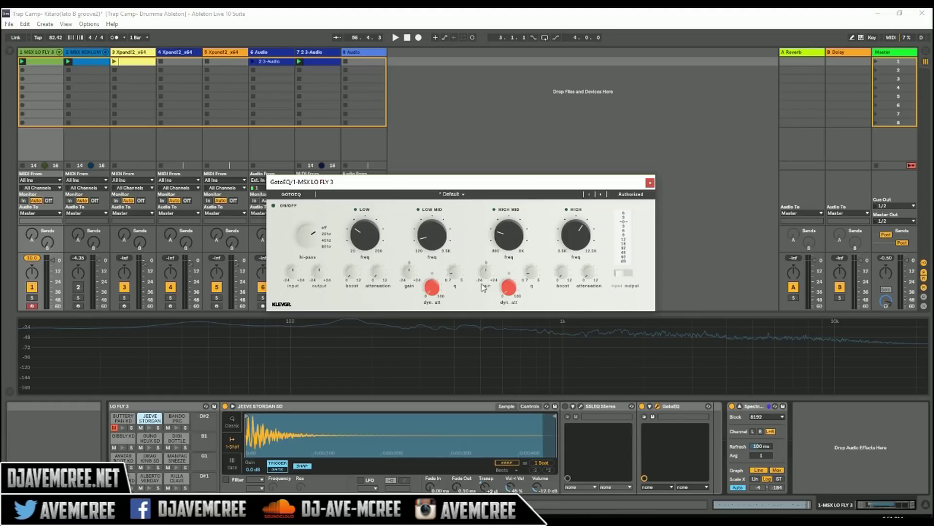
key("space")
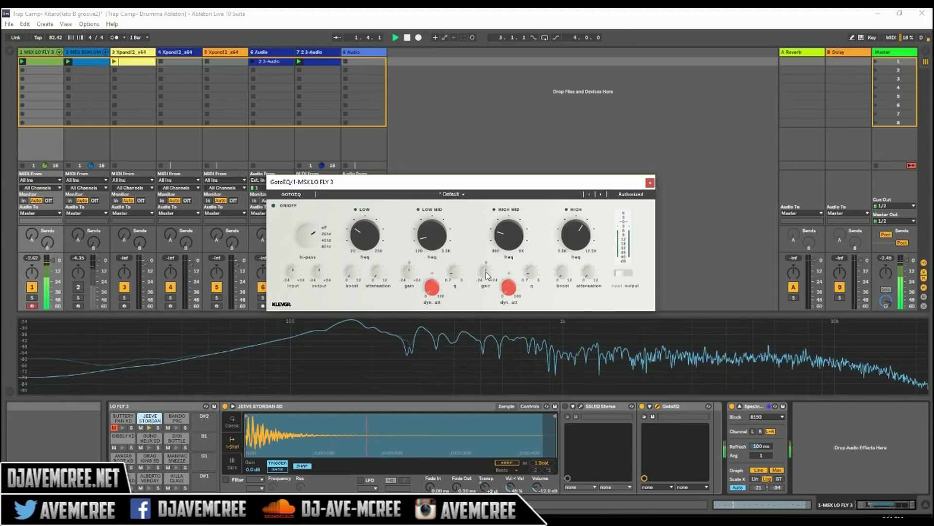
- Shape GotoEQ's high-mid: dyn. att about 21%, Q 3.166, frequency swept to 5499 Hz, then 1252 Hz
left_click_drag(489, 276, 482, 253)
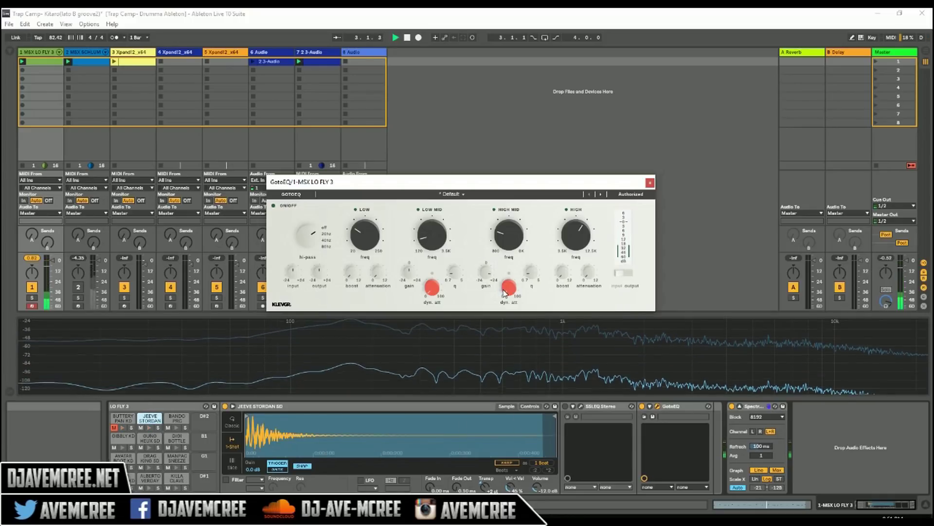
left_click_drag(510, 291, 533, 245)
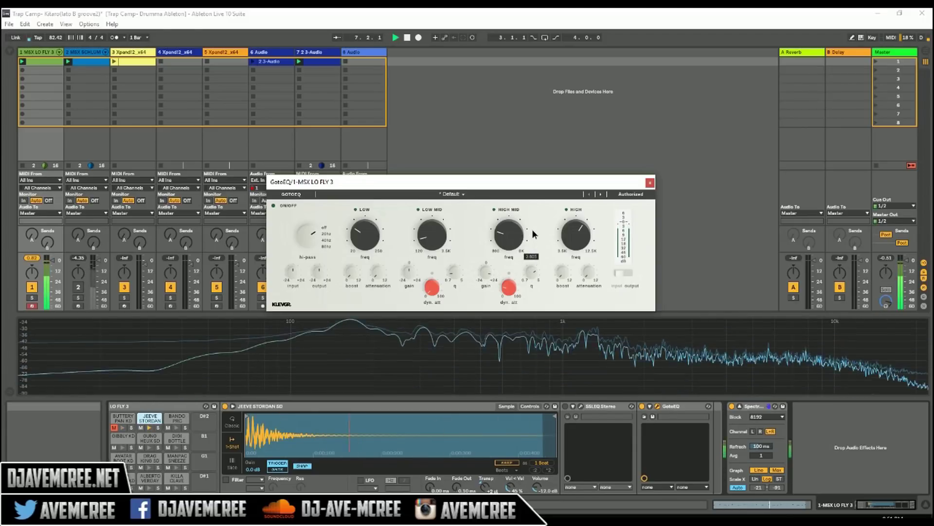
left_click_drag(534, 228, 534, 248)
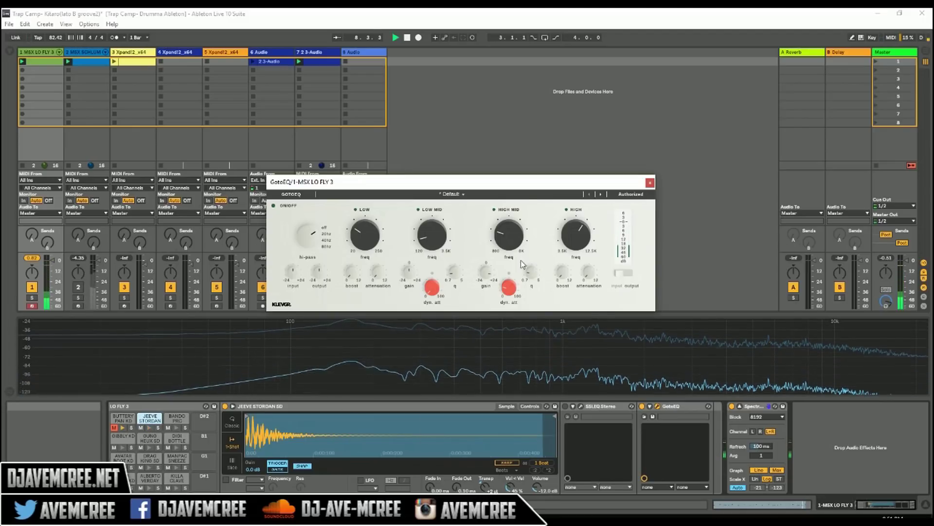
mouse_move(512, 241)
left_mouse_down()
mouse_move(513, 197)
mouse_move(512, 227)
left_mouse_up()
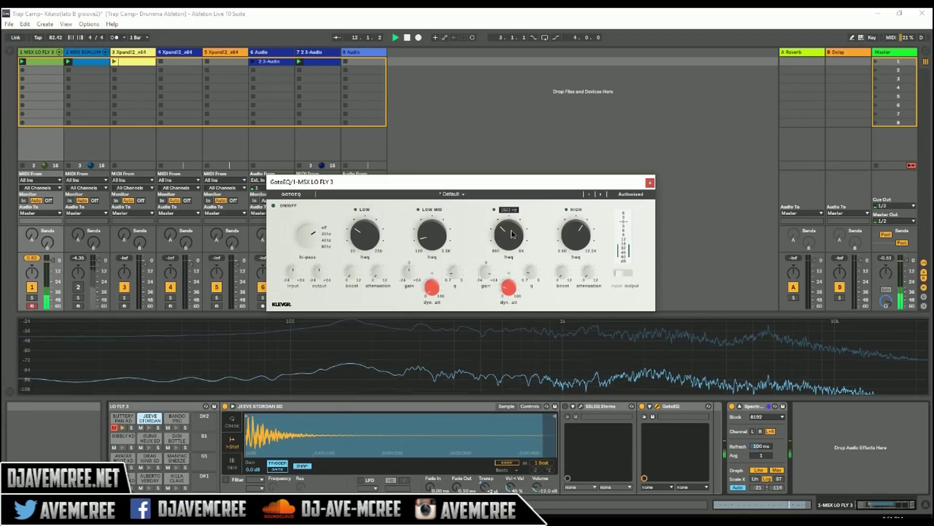
left_click_drag(512, 229, 515, 243)
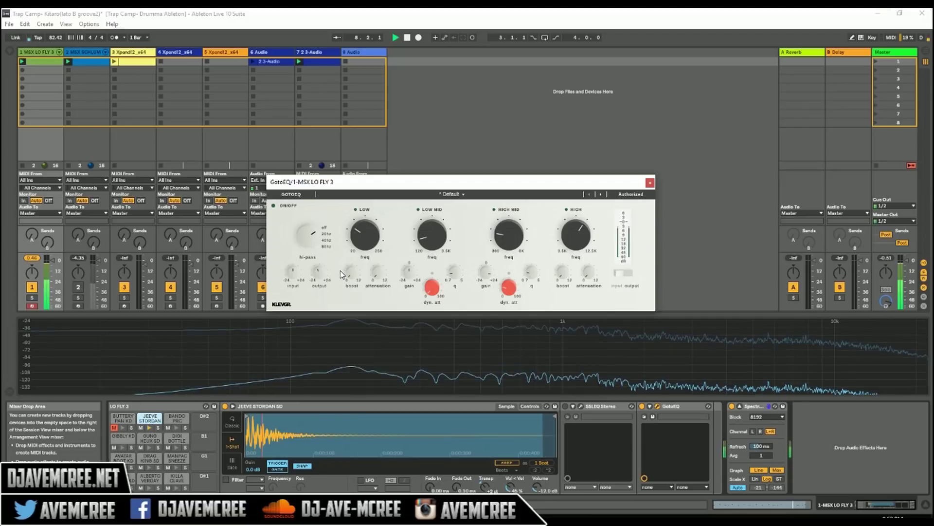
- Open the SSLEQ Stereo window, bypass GotoEQ and switch the SSL EQ device on
left_click(581, 406)
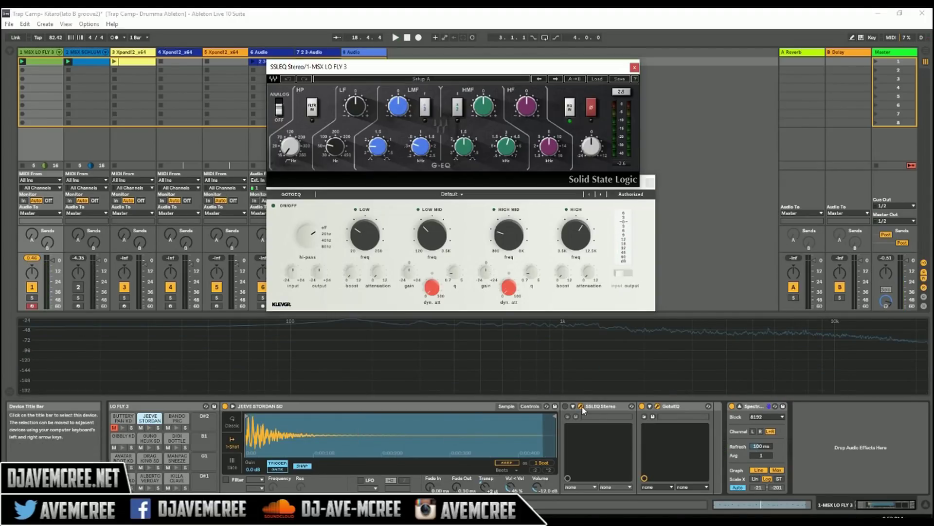
left_click(638, 408)
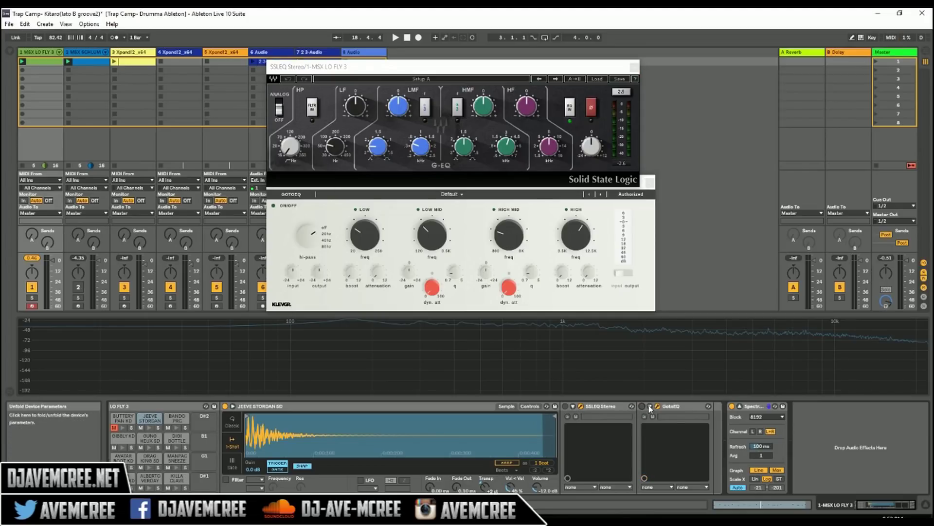
left_click(642, 406)
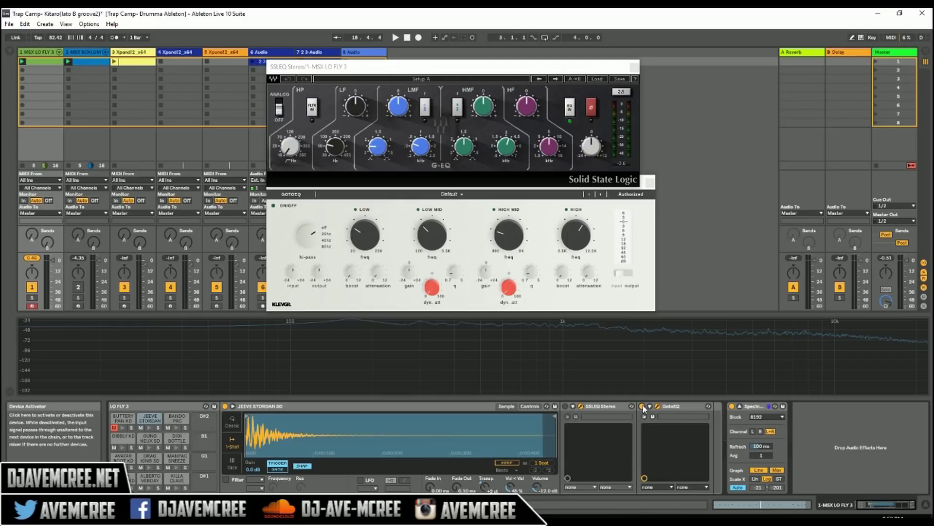
left_click(643, 407)
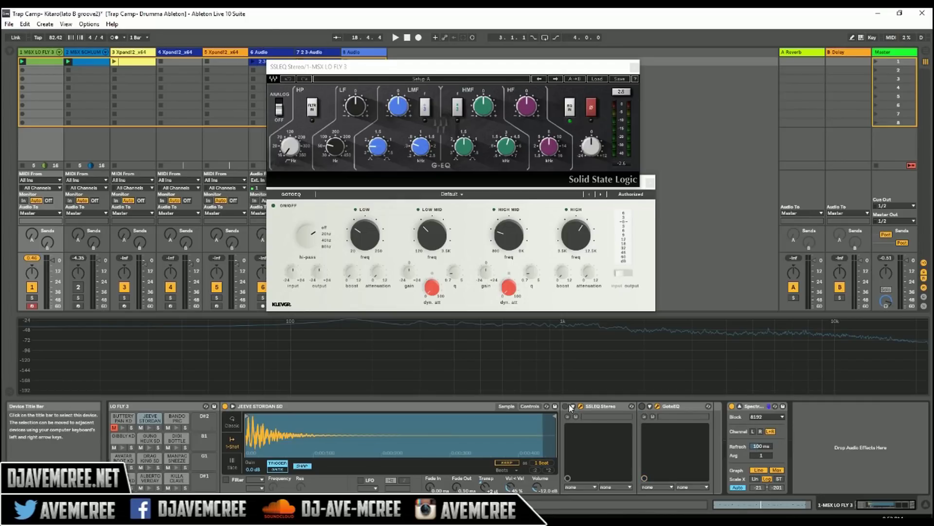
left_click(566, 406)
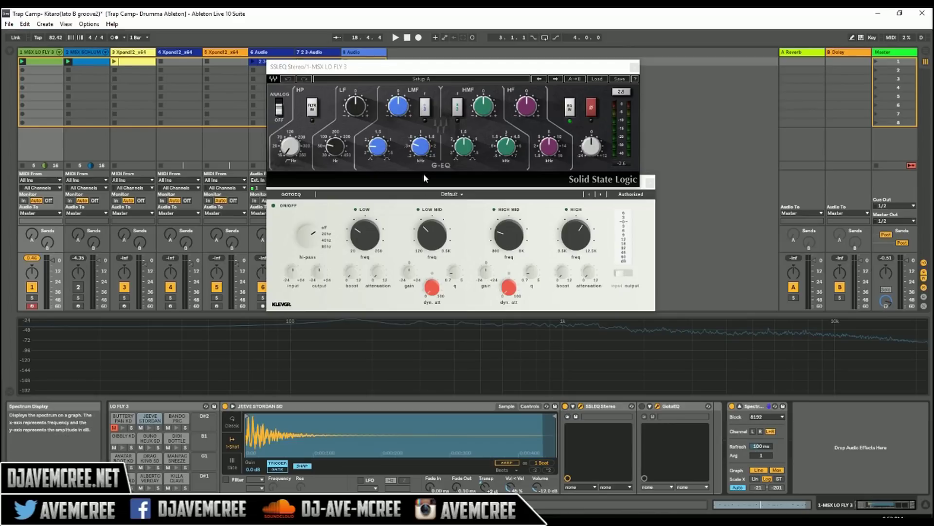
- Boost the SSL EQ's LMF gain, then raise GotoEQ's LOW MID gain to about 9.84 dB
left_click_drag(398, 107, 398, 104)
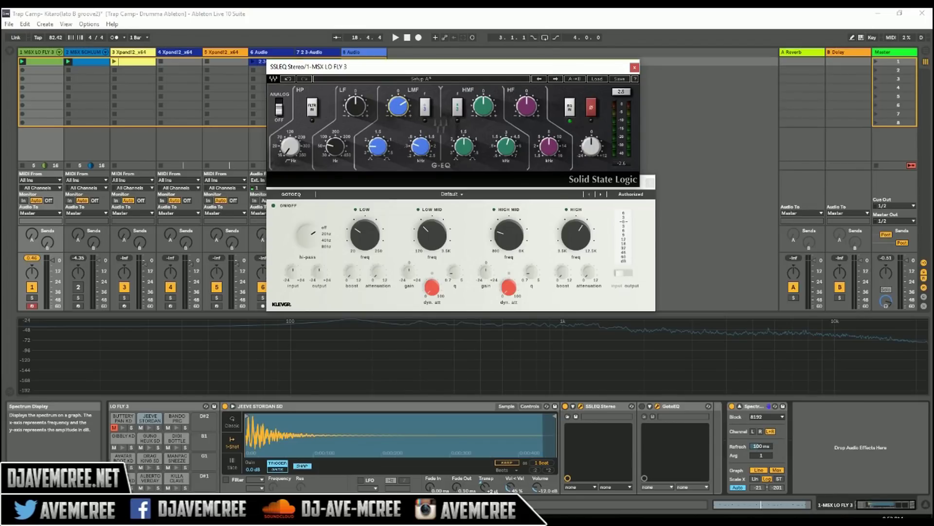
left_click_drag(398, 106, 398, 104)
left_click_drag(408, 273, 406, 261)
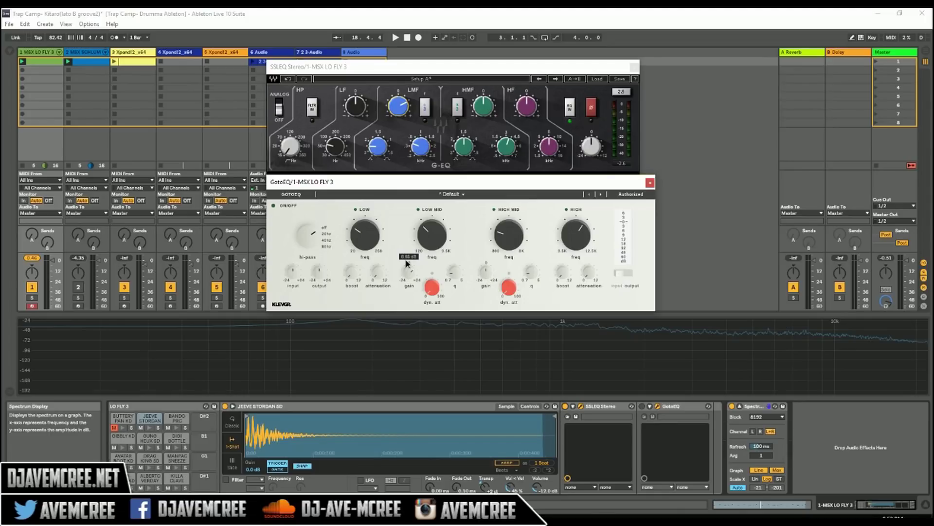
left_click_drag(406, 263, 409, 266)
mouse_move(408, 271)
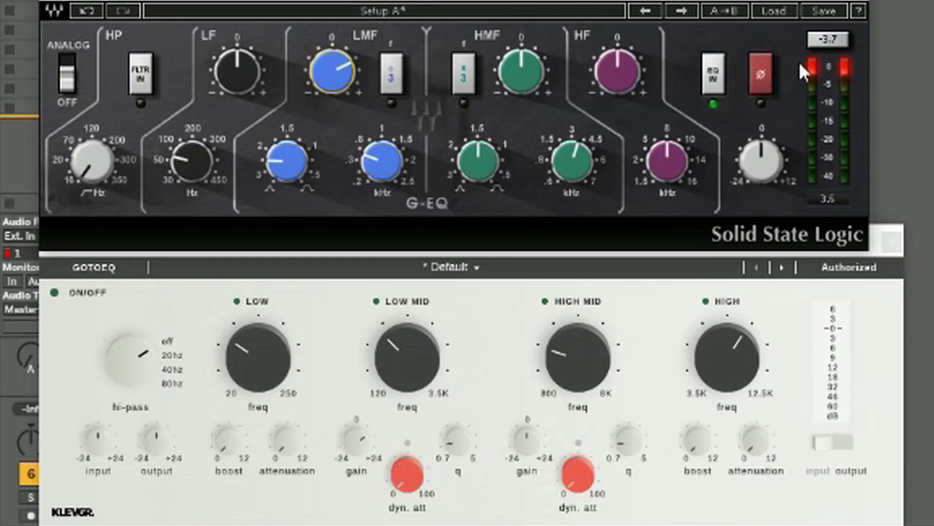
mouse_move(287, 161)
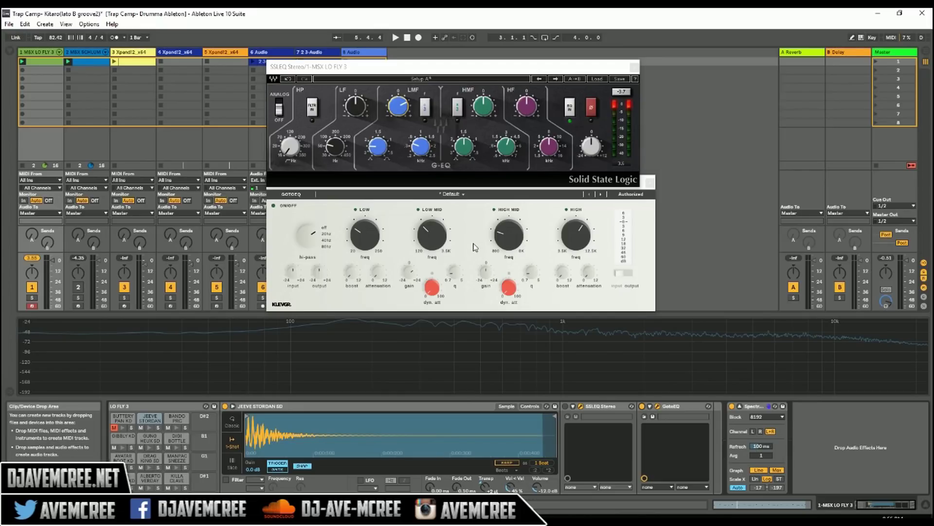
- Bypass GotoEQ, enable the SSL EQ, and set GotoEQ's low-mid frequency to 788 Hz
left_click(642, 406)
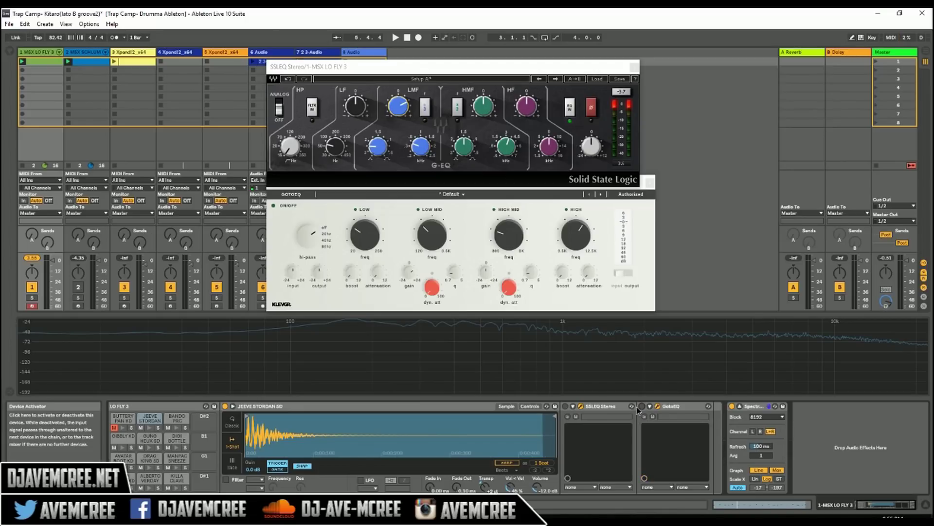
left_click(566, 406)
left_click(420, 146)
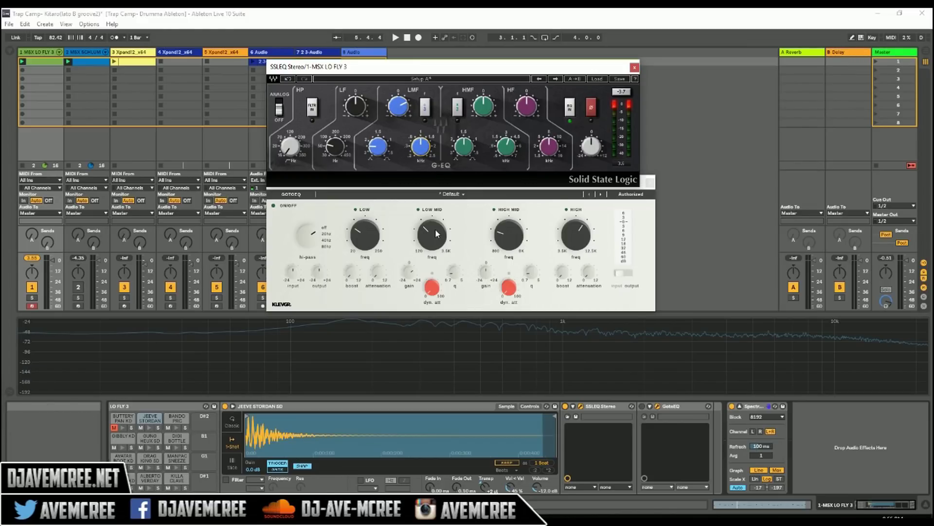
left_click_drag(435, 230, 433, 220)
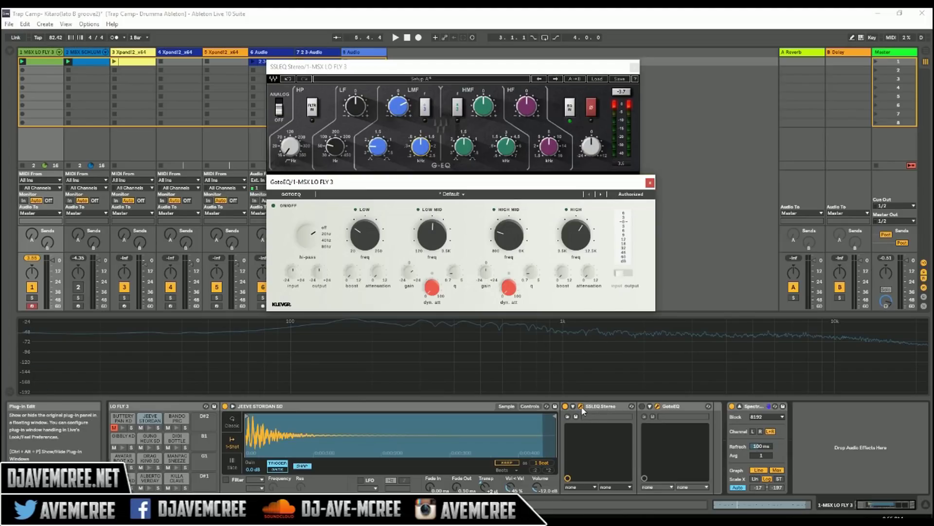
- Play the snare loop and lower the SSL EQ's low-mid frequency to 0.60 kHz
key("space")
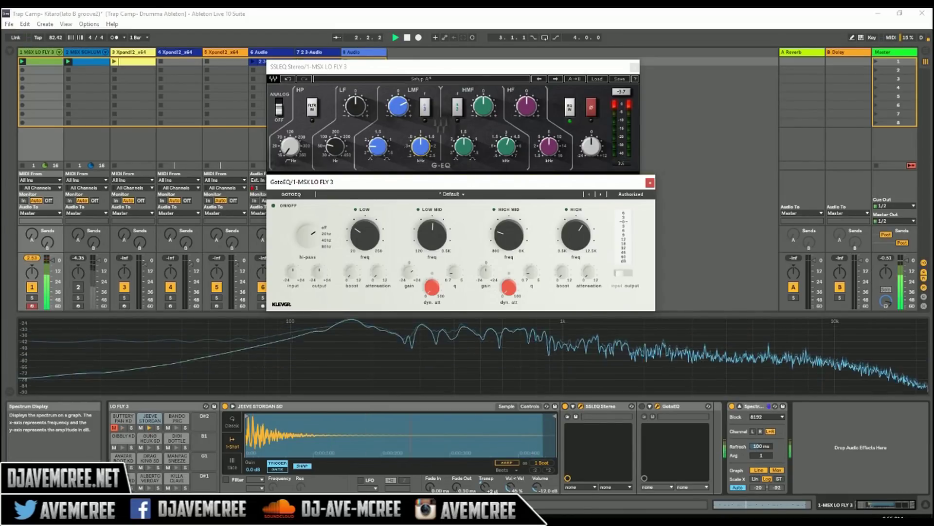
left_click(421, 145)
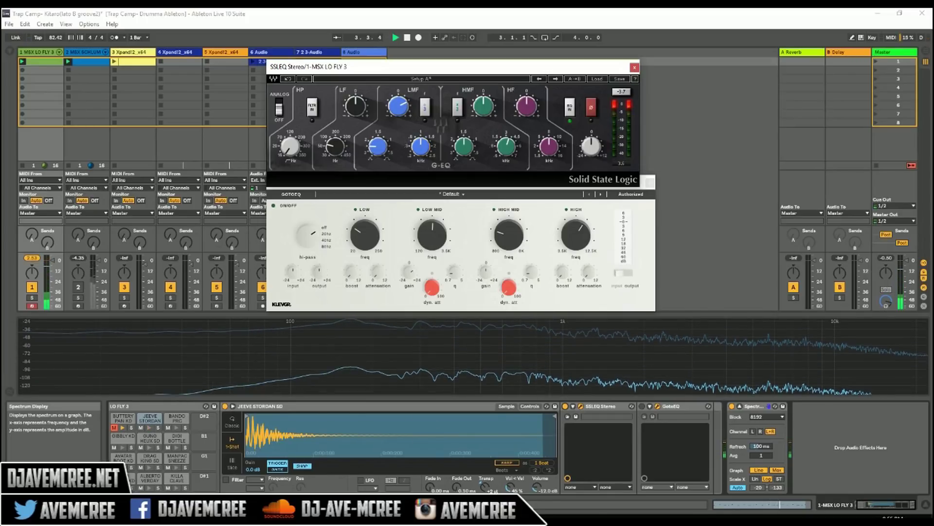
left_click_drag(408, 147, 407, 161)
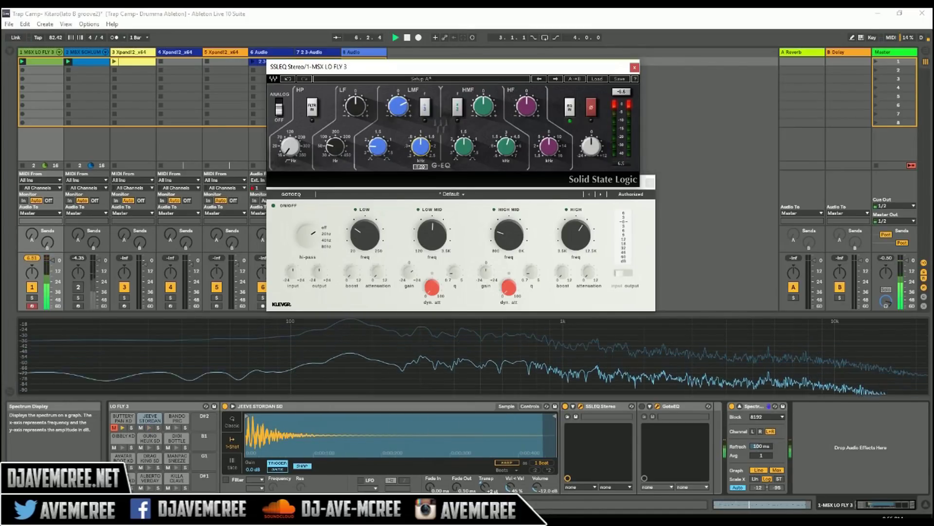
- Re-enable GotoEQ on the snare and check its low-mid frequency at 788 Hz
left_click(565, 403)
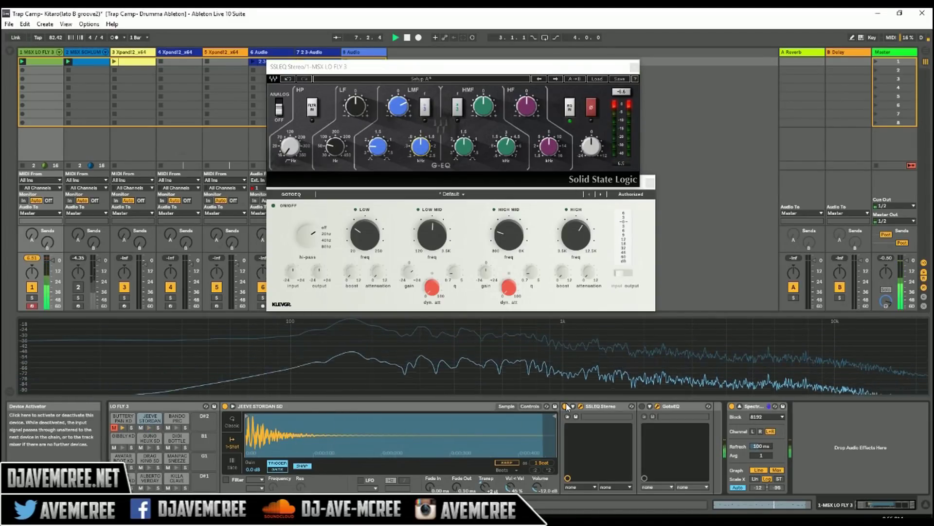
left_click(642, 405)
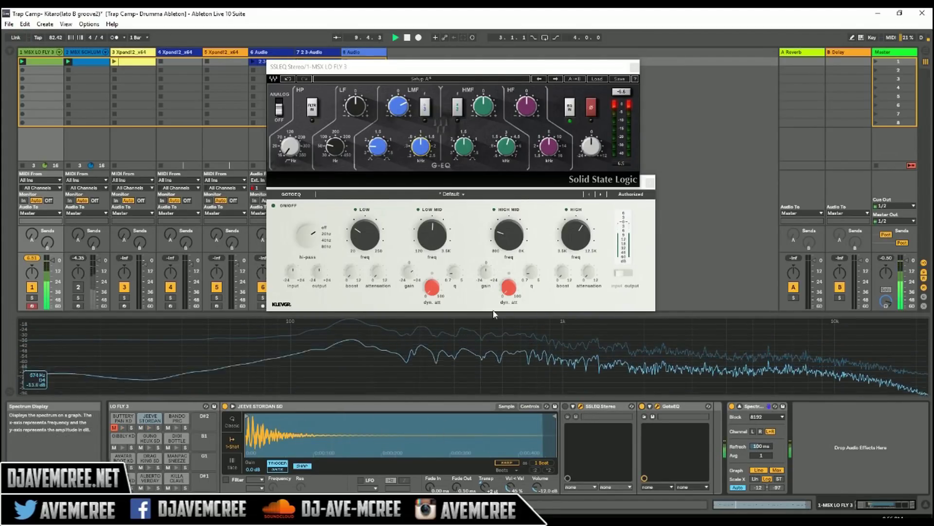
left_click(435, 240)
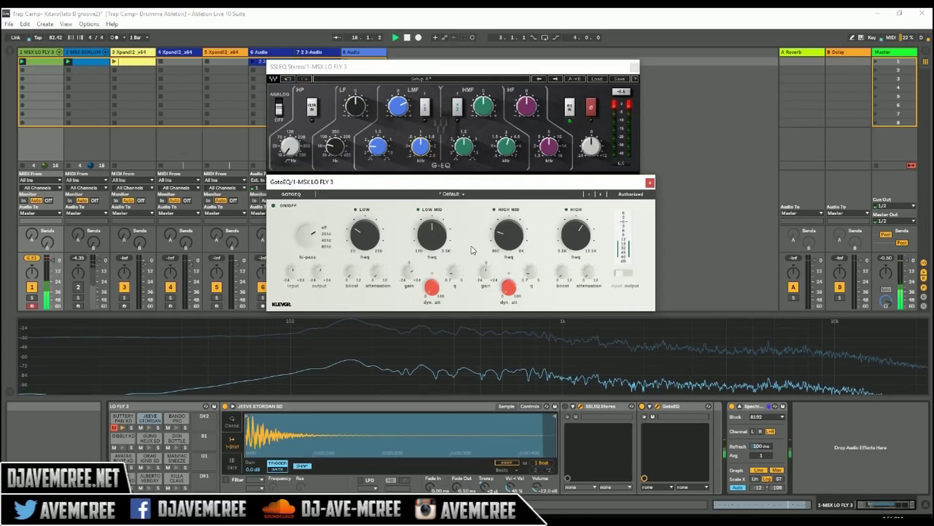
- Toggle SSLEQ Stereo and GotoEQ on and off in turn, leaving both device activators off
left_click(642, 417)
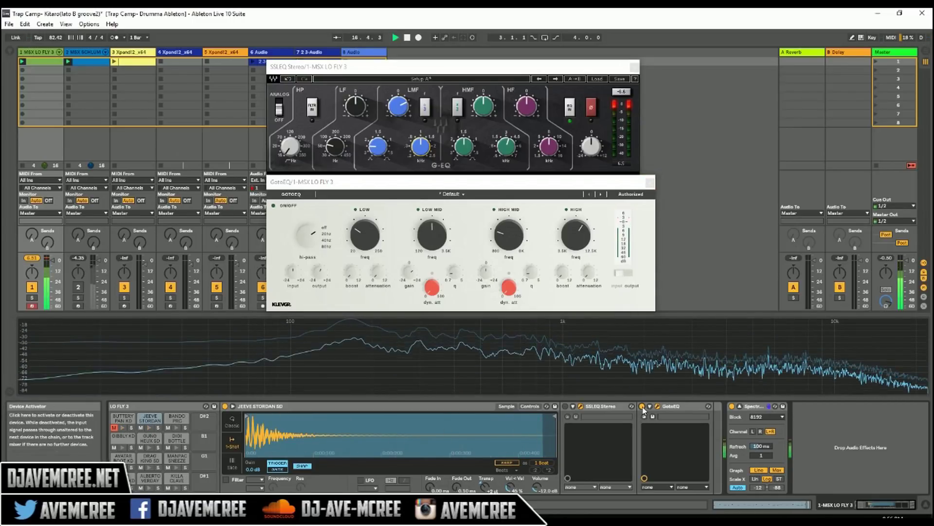
left_click(566, 407)
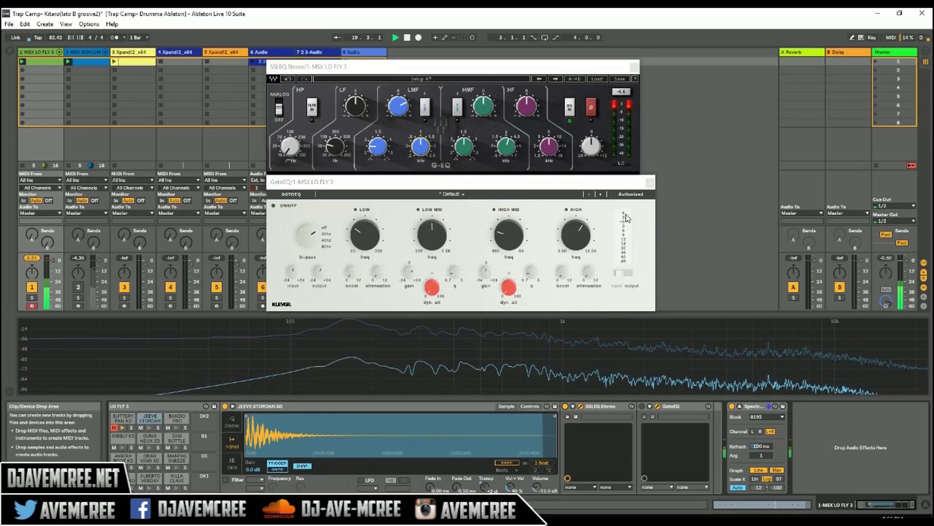
left_click(566, 407)
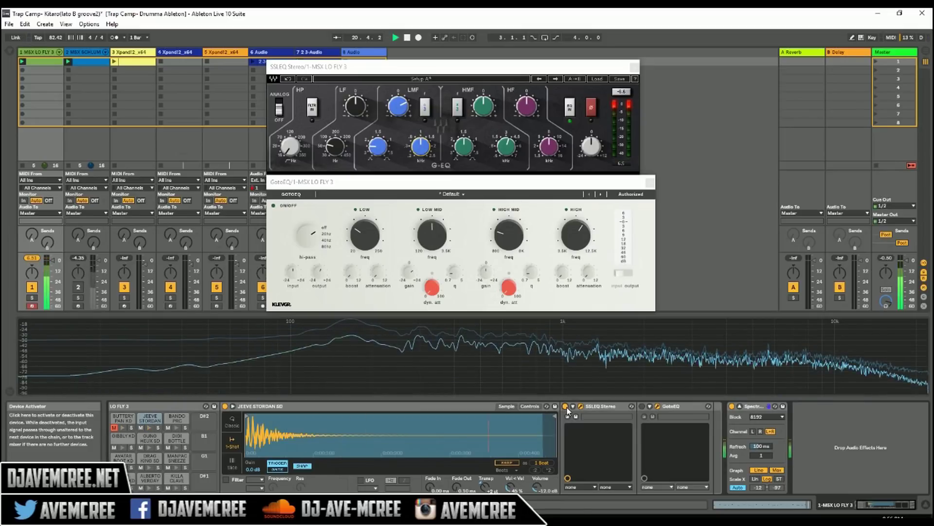
left_click(642, 406)
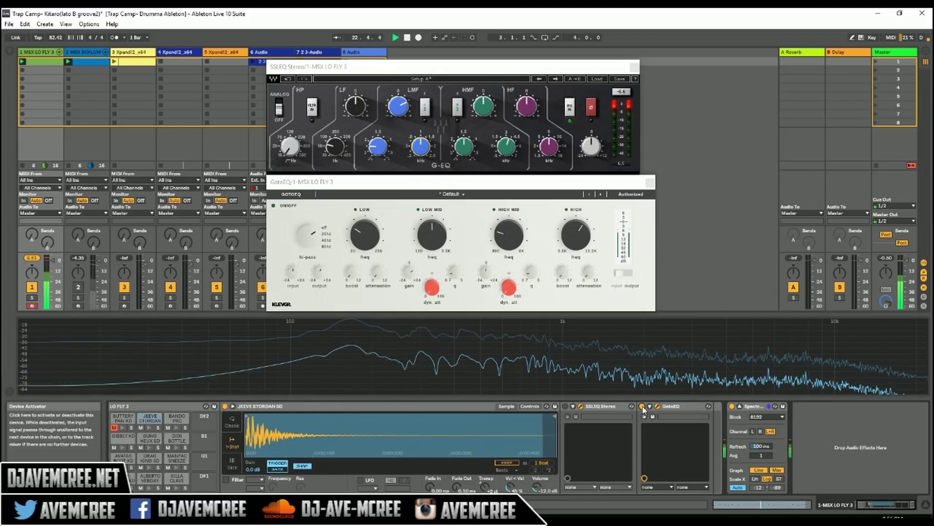
left_click(643, 407)
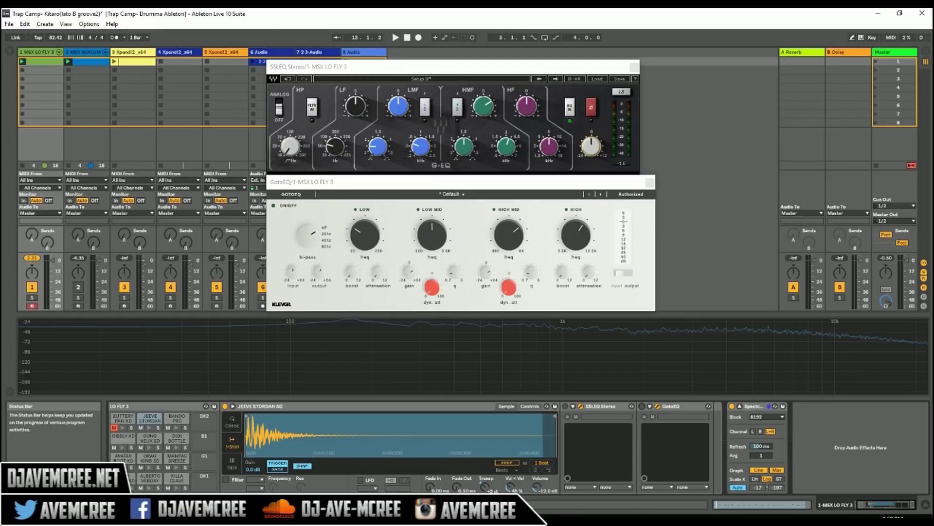
- Switch to Chrome and scroll the GotoEQ product page on klevgrand.se
key("alt+Tab")
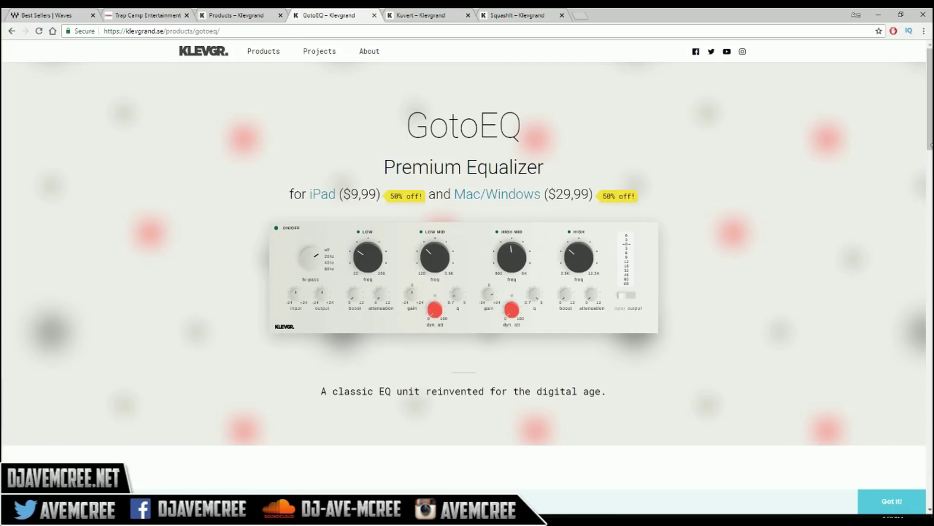
left_click_drag(930, 146, 912, 145)
- Return to Ableton Live and close the SSLEQ Stereo plugin window
key("alt+Tab")
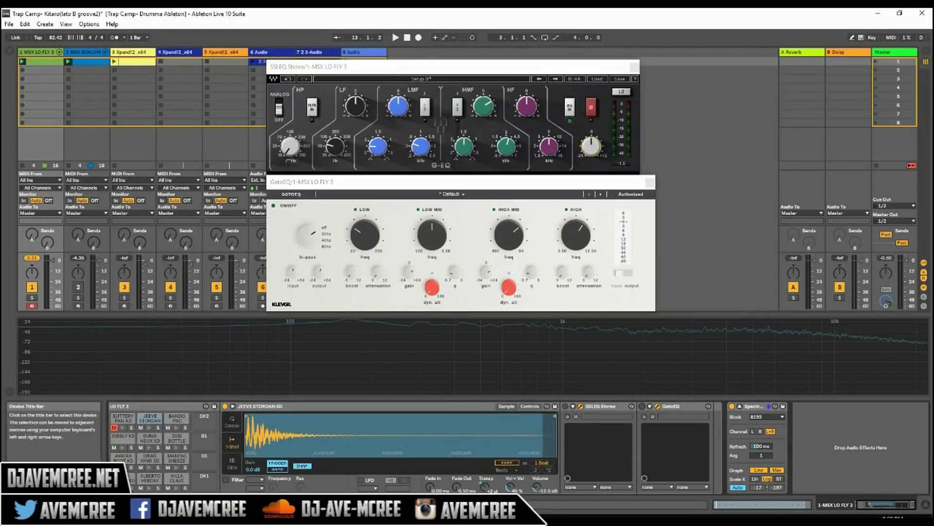
left_click(634, 68)
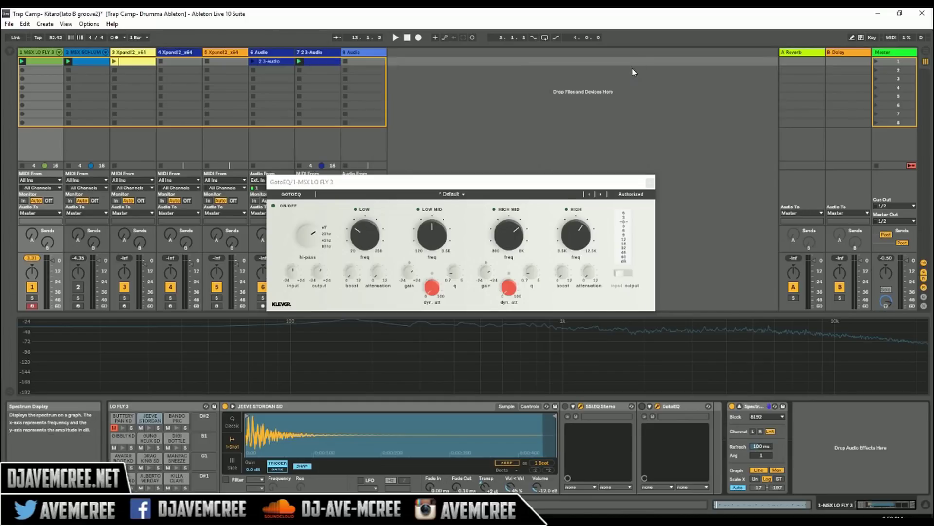